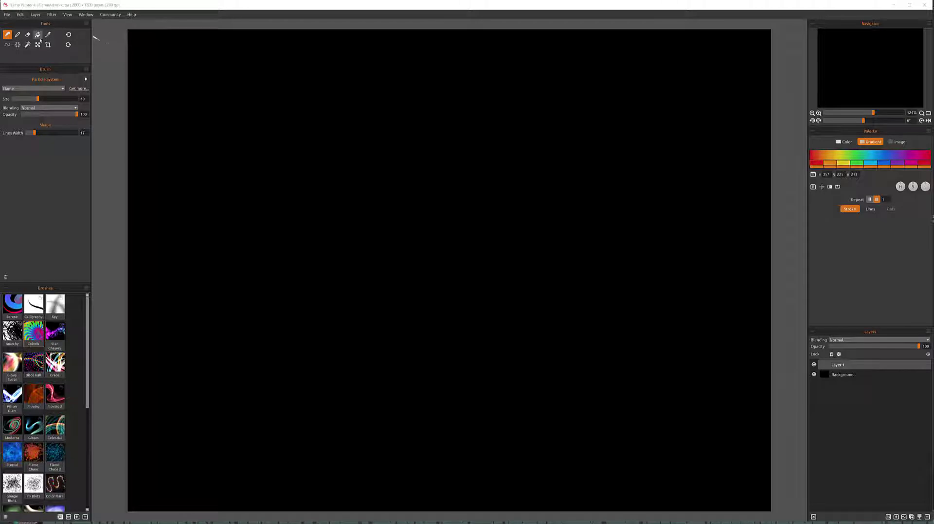
pyautogui.moveTo(96, 28)
pyautogui.mouseDown()
pyautogui.moveTo(302, 135)
pyautogui.moveTo(296, 115)
pyautogui.moveTo(286, 113)
pyautogui.mouseUp()
pyautogui.moveTo(524, 158)
pyautogui.mouseDown()
pyautogui.moveTo(475, 194)
pyautogui.moveTo(421, 195)
pyautogui.mouseUp()
pyautogui.moveTo(95, 65)
pyautogui.mouseDown()
pyautogui.moveTo(179, 98)
pyautogui.moveTo(308, 52)
pyautogui.moveTo(235, 149)
pyautogui.mouseUp()
pyautogui.moveTo(224, 191); pyautogui.dragTo(464, 145)
pyautogui.moveTo(418, 204)
pyautogui.mouseDown()
pyautogui.moveTo(407, 198)
pyautogui.moveTo(438, 146)
pyautogui.moveTo(78, 72)
pyautogui.mouseUp()
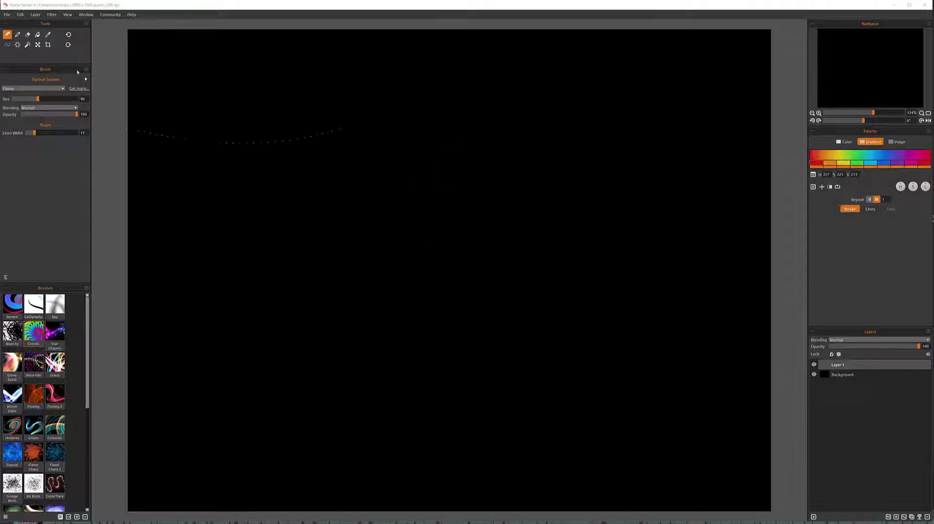
# Step: Try the Ribbon and Follow particle systems and return the brush to Flame
pyautogui.click(44, 89)
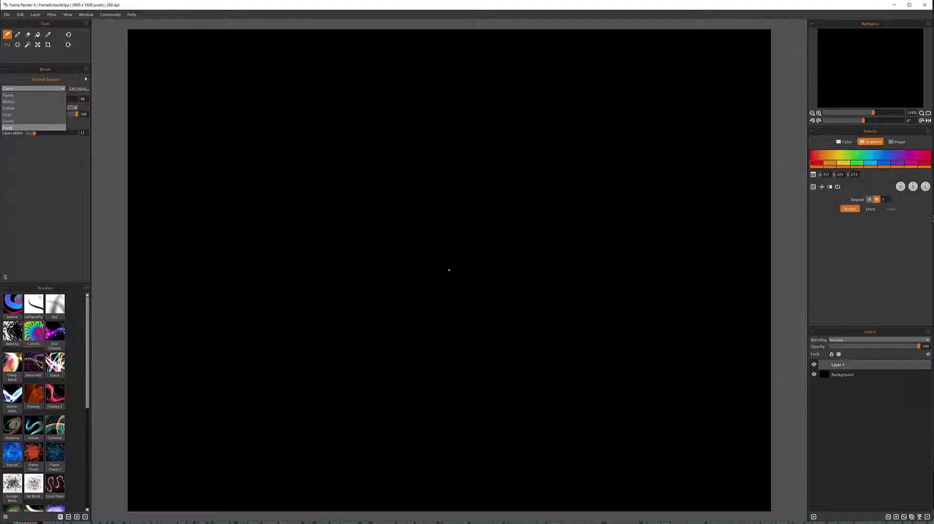
pyautogui.click(19, 96)
pyautogui.click(22, 89)
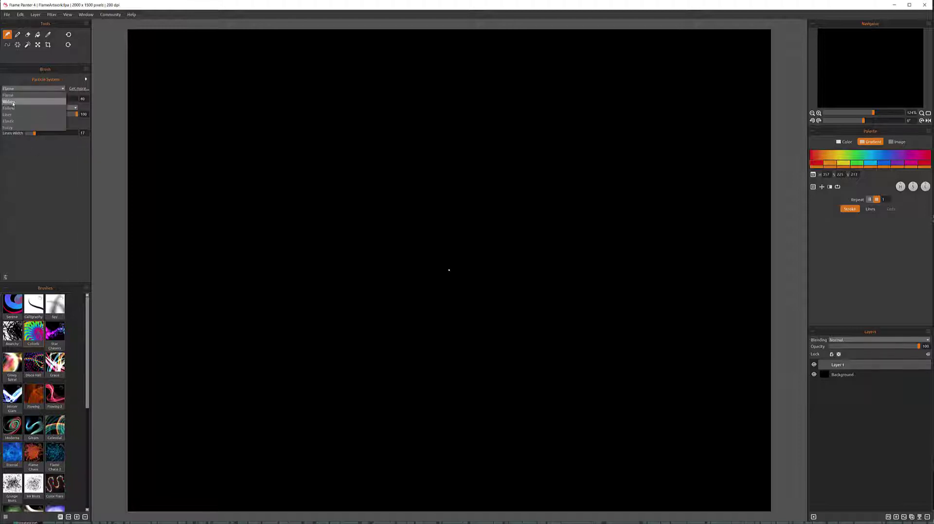
pyautogui.click(11, 102)
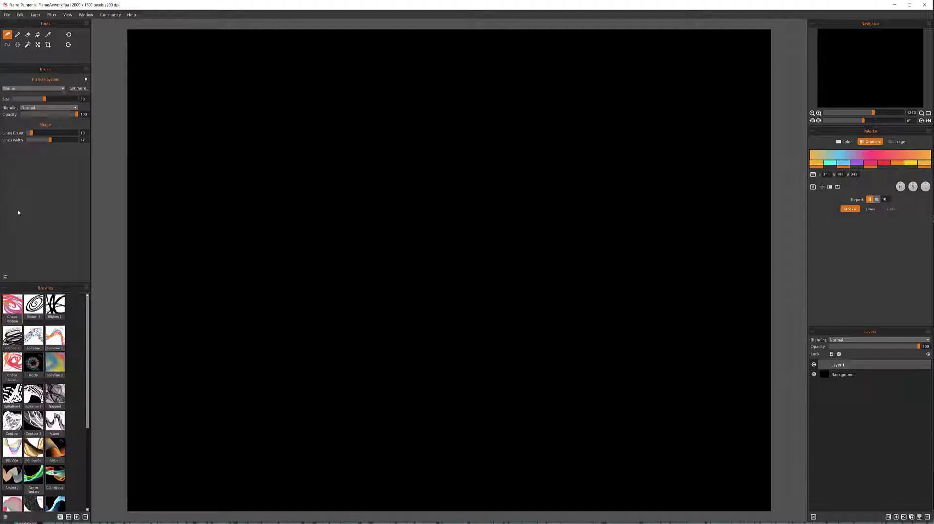
pyautogui.click(22, 88)
pyautogui.click(21, 109)
pyautogui.click(22, 88)
pyautogui.click(9, 95)
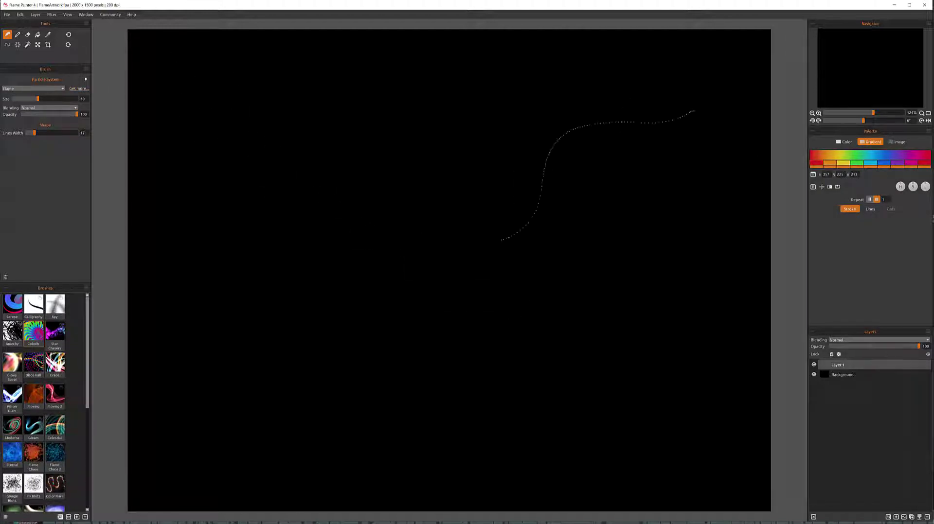
# Step: View the online shop's additional particle systems for Flame Painter 4 and return to the canvas
pyautogui.click(82, 89)
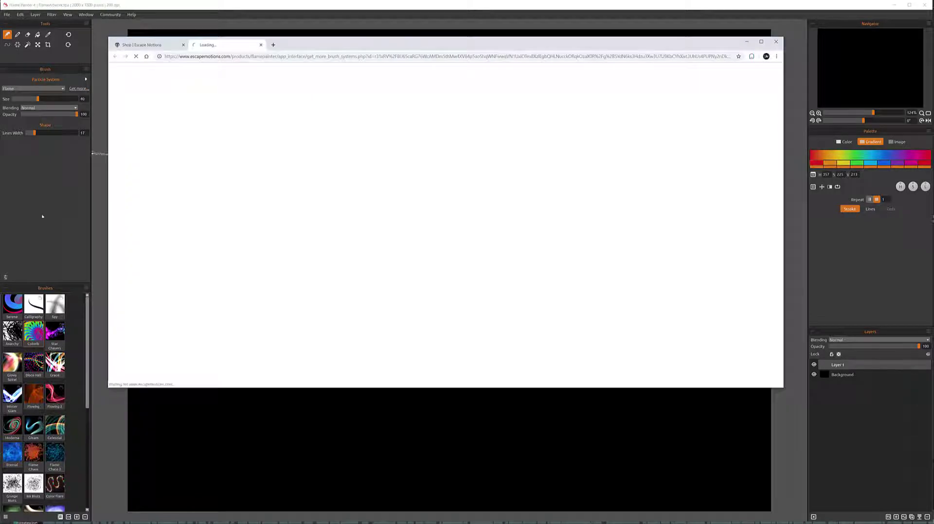
pyautogui.click(184, 44)
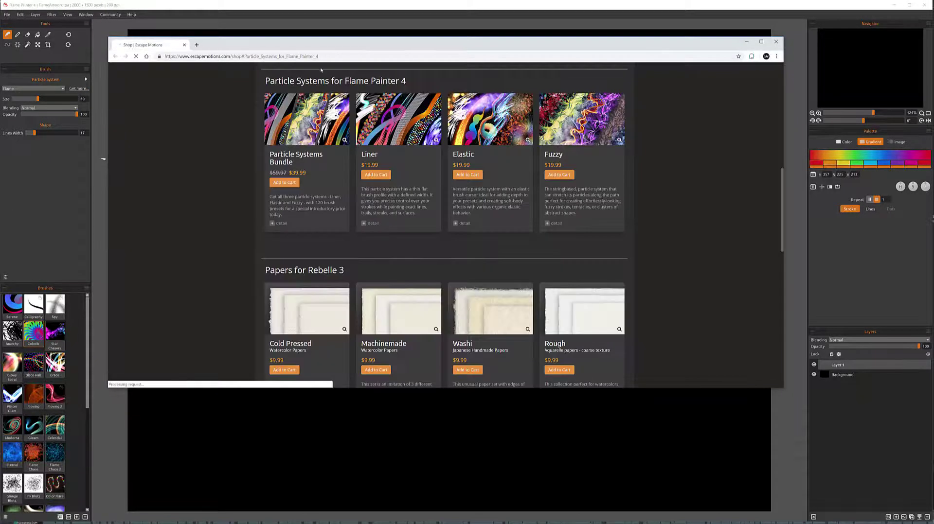
pyautogui.scroll(2, 456, 260)
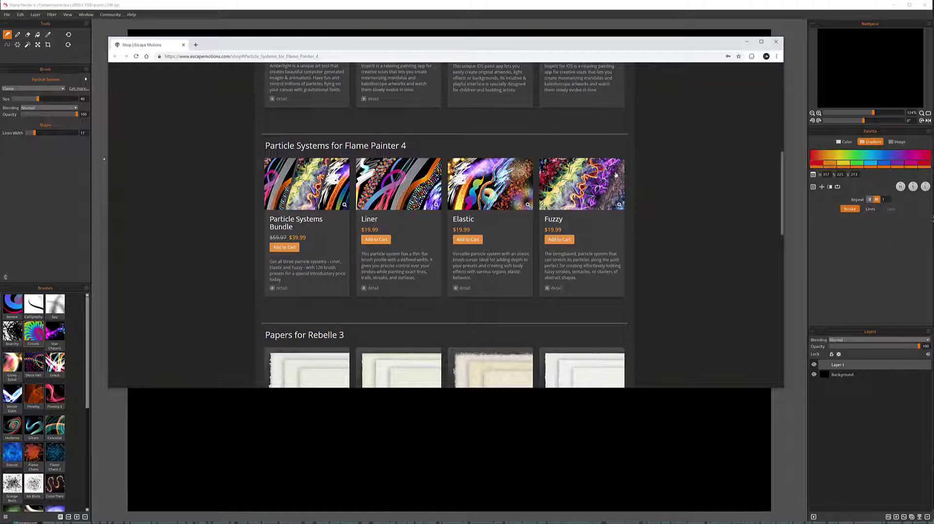
pyautogui.click(745, 42)
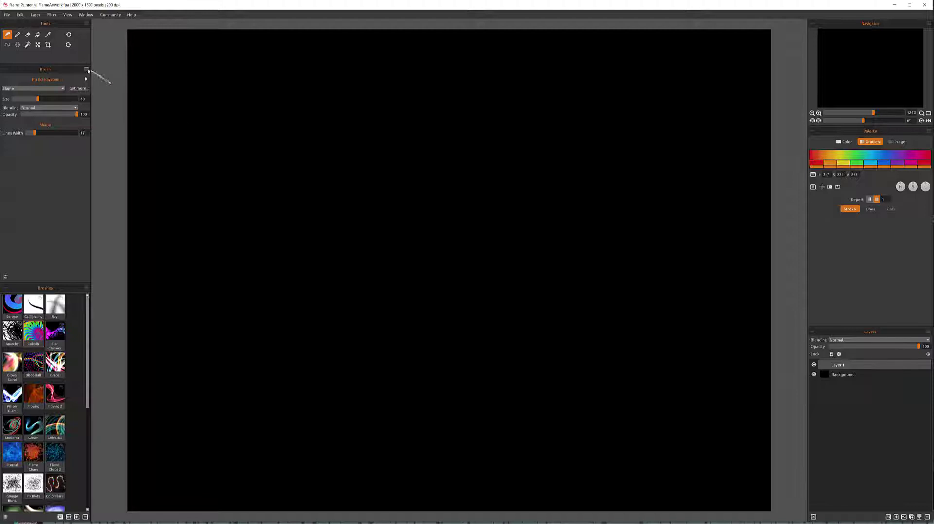
# Step: Toggle the brush's Global Palette and Shape option and switch it back
pyautogui.click(86, 69)
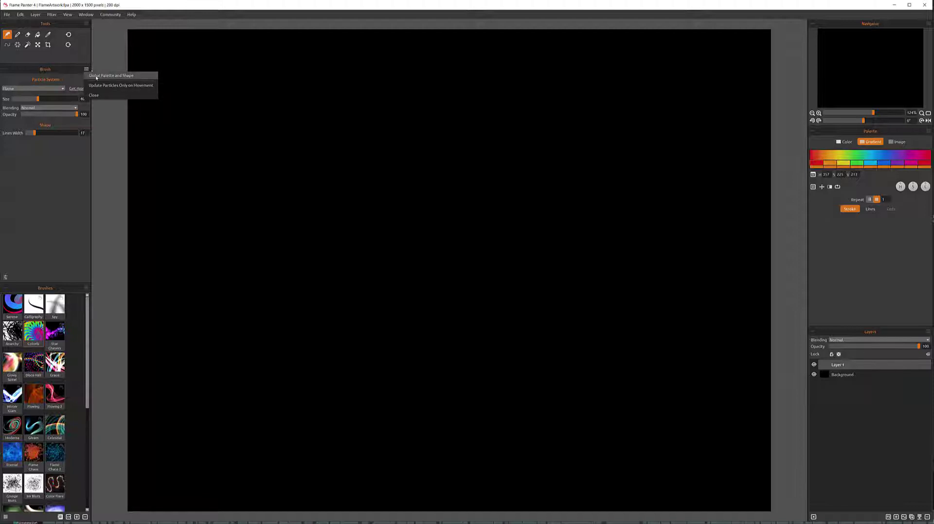
pyautogui.click(97, 76)
pyautogui.click(86, 70)
pyautogui.click(98, 75)
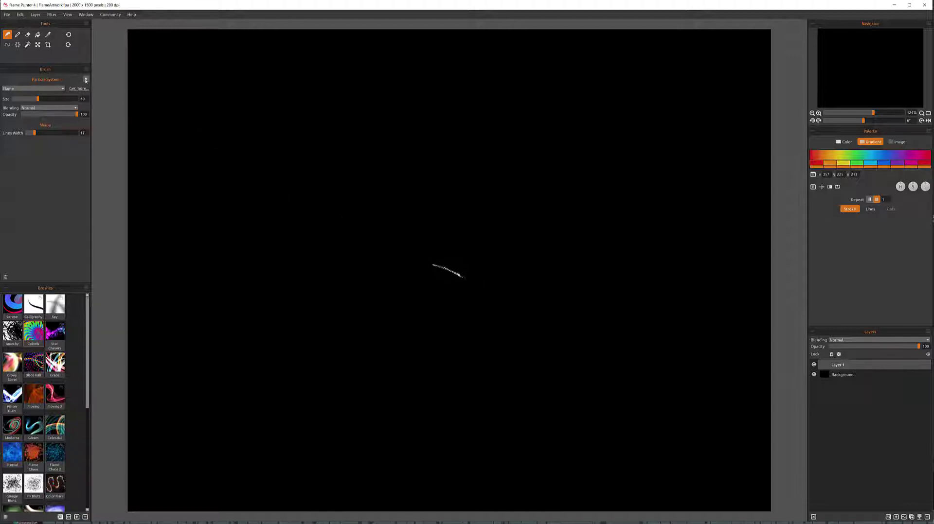
# Step: Examine the brush smoothing settings and the Brush Creator with its options, closing each one
pyautogui.click(86, 80)
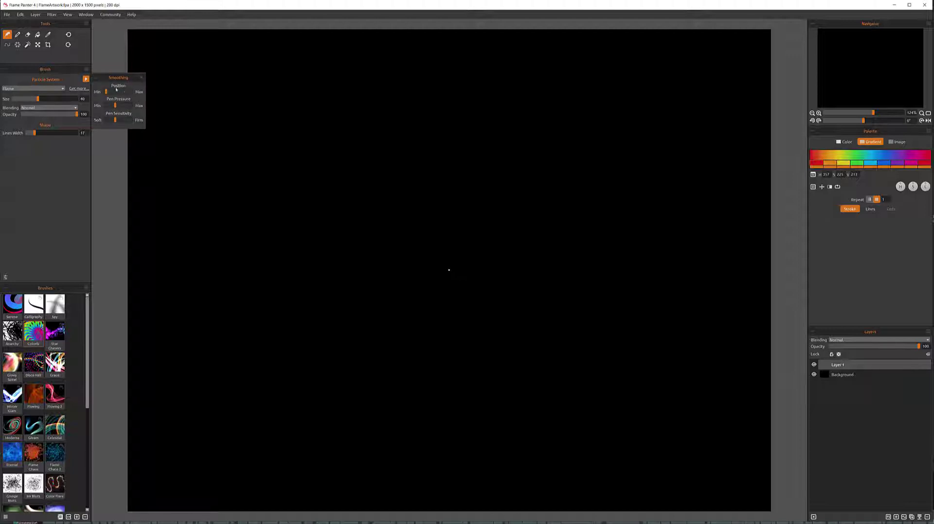
pyautogui.click(86, 80)
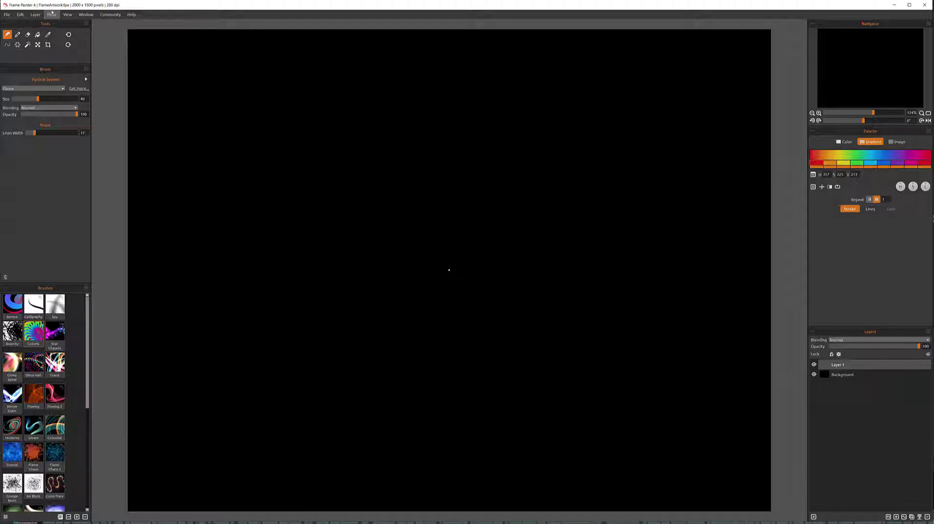
pyautogui.click(86, 14)
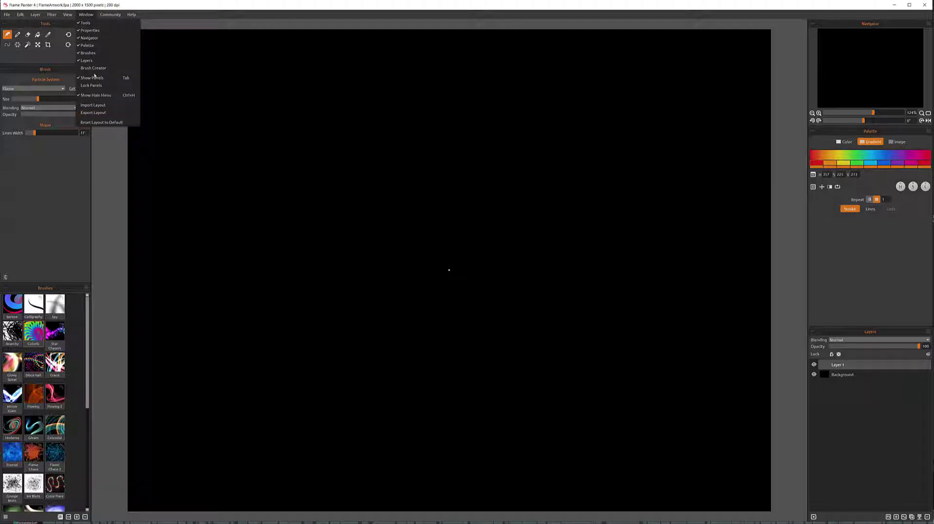
pyautogui.click(93, 69)
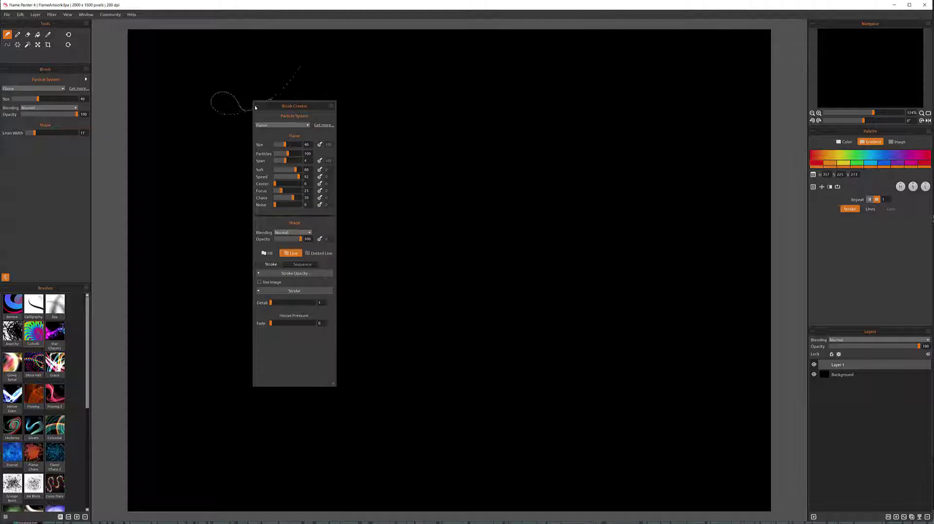
pyautogui.click(331, 107)
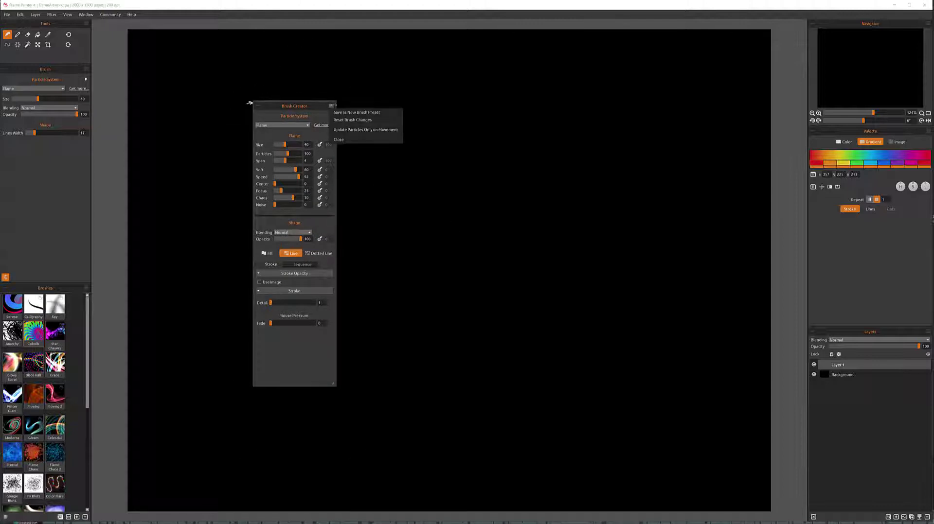
pyautogui.click(364, 138)
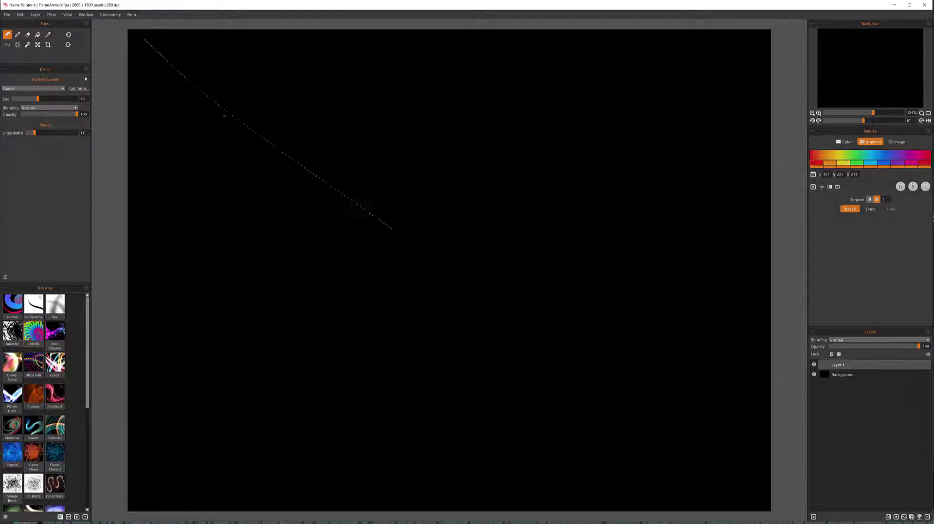
# Step: Paint looping rainbow strokes with the Flame brush in the upper-left part of the canvas
pyautogui.moveTo(185, 111)
pyautogui.mouseDown()
pyautogui.moveTo(215, 89)
pyautogui.moveTo(283, 71)
pyautogui.moveTo(334, 101)
pyautogui.moveTo(235, 161)
pyautogui.moveTo(209, 227)
pyautogui.moveTo(294, 212)
pyautogui.mouseUp()
pyautogui.moveTo(277, 252); pyautogui.dragTo(291, 273)
pyautogui.moveTo(227, 70)
pyautogui.mouseDown()
pyautogui.moveTo(292, 127)
pyautogui.moveTo(299, 141)
pyautogui.moveTo(291, 177)
pyautogui.mouseUp()
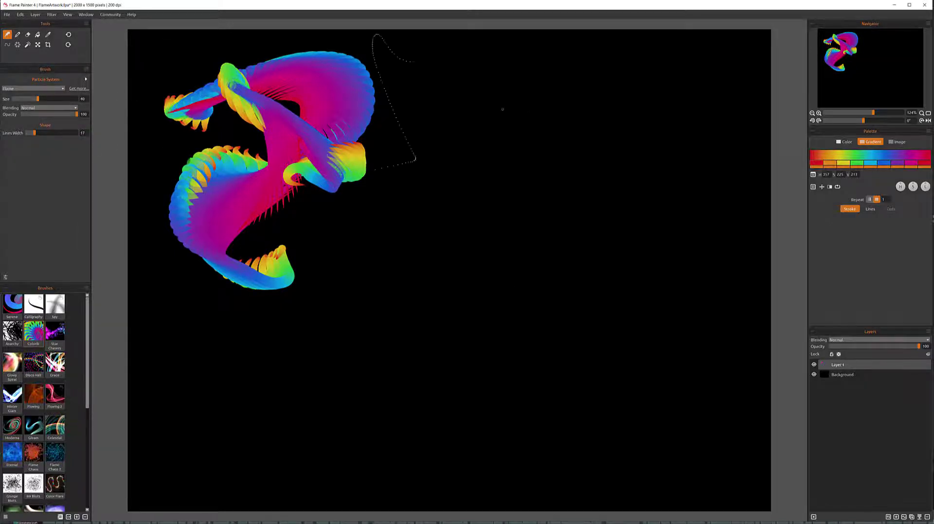
# Step: Paint small strokes with the brush size lowered to 3, and a large looping stroke at size 73
pyautogui.moveTo(34, 100); pyautogui.dragTo(15, 98)
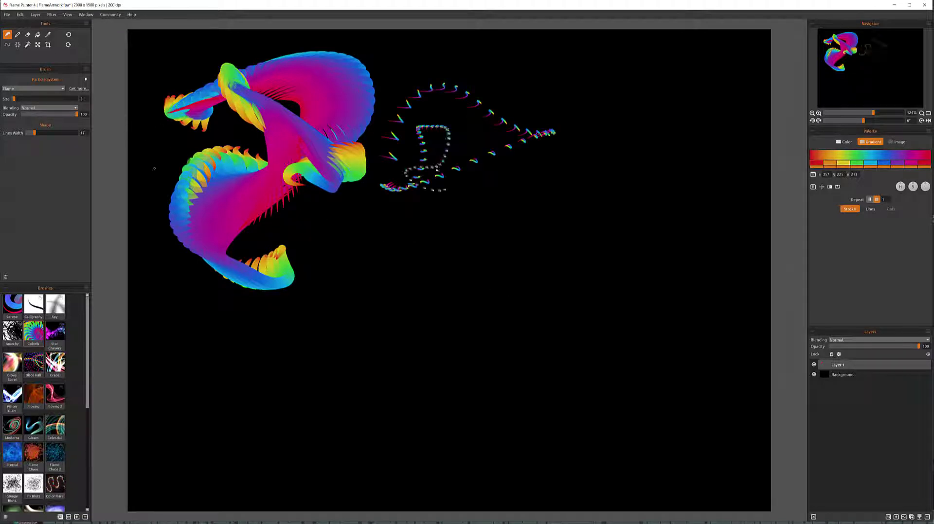
pyautogui.moveTo(17, 101); pyautogui.dragTo(59, 99)
pyautogui.moveTo(484, 294)
pyautogui.mouseDown()
pyautogui.moveTo(321, 180)
pyautogui.moveTo(564, 102)
pyautogui.moveTo(486, 184)
pyautogui.moveTo(444, 126)
pyautogui.mouseUp()
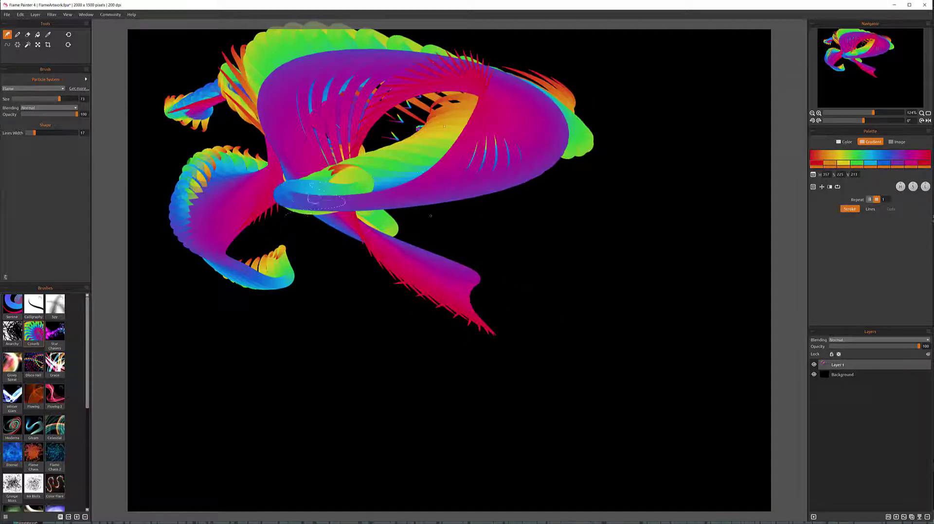
# Step: Set the brush blending to Lighten and paint thick curved strokes over the artwork at sizes 73 and 47
pyautogui.click(57, 109)
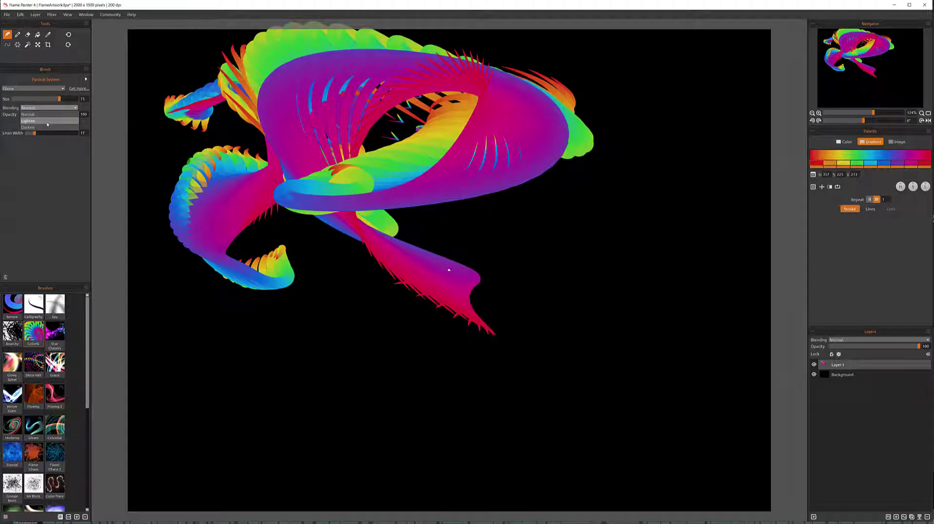
pyautogui.click(47, 120)
pyautogui.moveTo(362, 307)
pyautogui.mouseDown()
pyautogui.moveTo(385, 204)
pyautogui.moveTo(435, 178)
pyautogui.moveTo(535, 219)
pyautogui.moveTo(452, 263)
pyautogui.mouseUp()
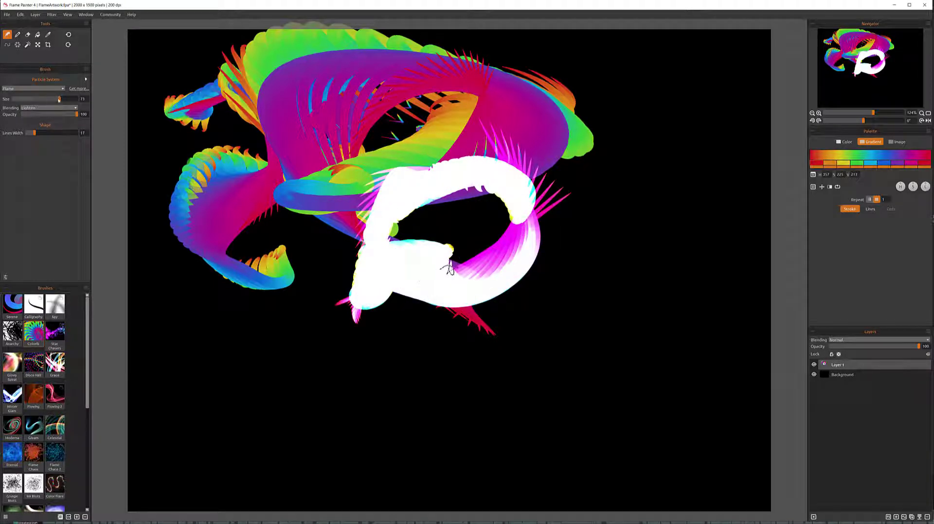
pyautogui.moveTo(208, 302)
pyautogui.mouseDown()
pyautogui.moveTo(261, 197)
pyautogui.moveTo(334, 111)
pyautogui.moveTo(375, 136)
pyautogui.mouseUp()
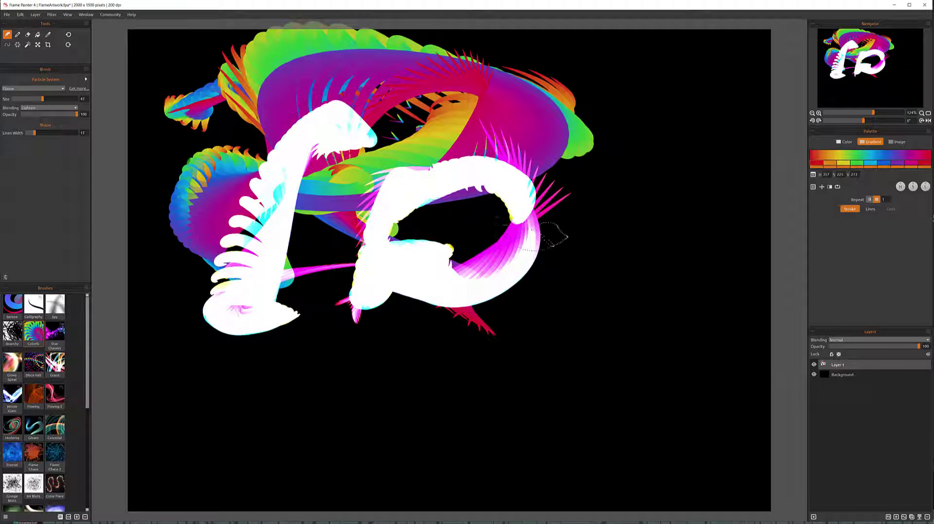
# Step: Set the brush blending to Darken and paint a winding stroke across the bright shapes
pyautogui.click(45, 108)
pyautogui.click(29, 120)
pyautogui.moveTo(229, 170)
pyautogui.mouseDown()
pyautogui.moveTo(240, 237)
pyautogui.moveTo(287, 265)
pyautogui.moveTo(360, 214)
pyautogui.moveTo(350, 87)
pyautogui.moveTo(525, 184)
pyautogui.mouseUp()
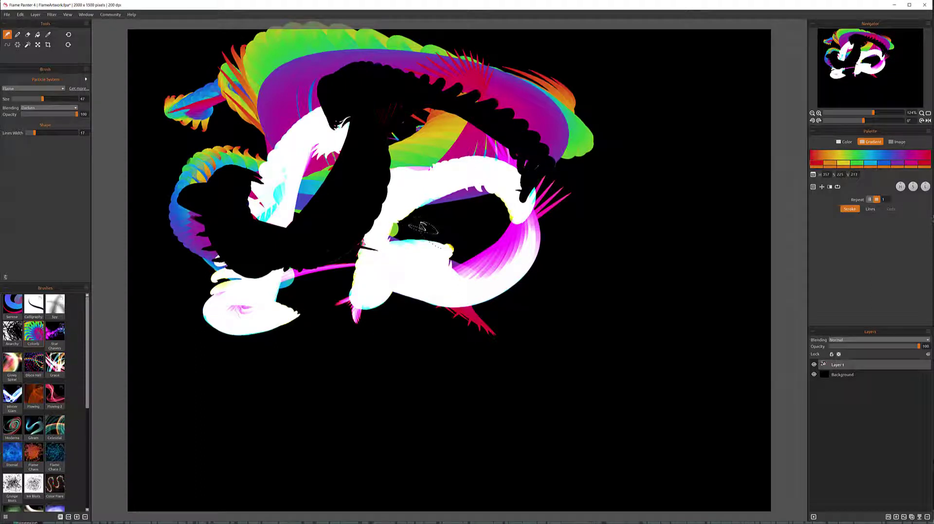
# Step: Set blending to Normal and opacity to 23, and paint translucent loops on the right side of the artwork
pyautogui.click(59, 108)
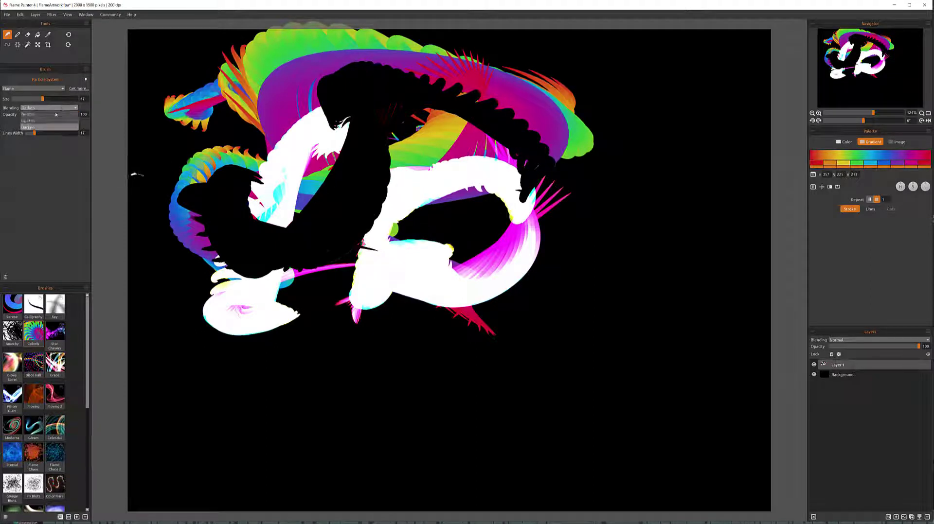
pyautogui.click(49, 115)
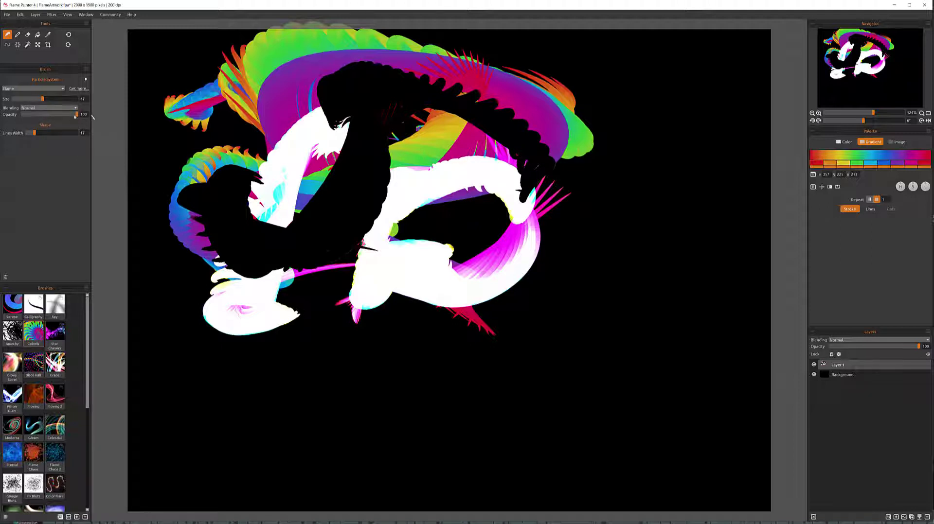
pyautogui.moveTo(77, 115); pyautogui.dragTo(37, 115)
pyautogui.moveTo(583, 103)
pyautogui.mouseDown()
pyautogui.moveTo(516, 161)
pyautogui.moveTo(617, 218)
pyautogui.moveTo(564, 311)
pyautogui.moveTo(457, 253)
pyautogui.moveTo(608, 204)
pyautogui.moveTo(579, 58)
pyautogui.moveTo(481, 111)
pyautogui.moveTo(491, 134)
pyautogui.mouseUp()
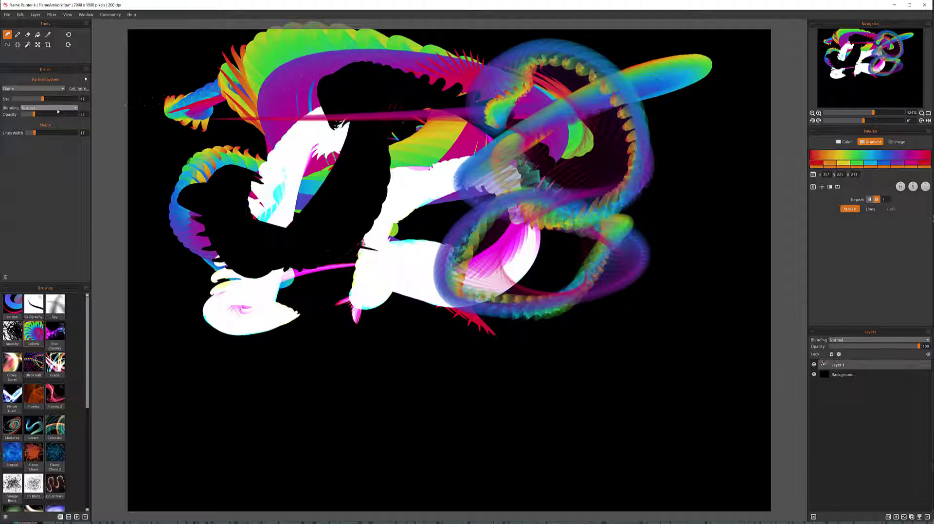
# Step: Set the blending to Lighten and paint glowing translucent strokes across the lower middle of the canvas
pyautogui.click(30, 107)
pyautogui.click(39, 119)
pyautogui.moveTo(387, 382)
pyautogui.mouseDown()
pyautogui.moveTo(336, 316)
pyautogui.moveTo(467, 341)
pyautogui.moveTo(340, 418)
pyautogui.moveTo(518, 311)
pyautogui.moveTo(593, 340)
pyautogui.moveTo(564, 380)
pyautogui.mouseUp()
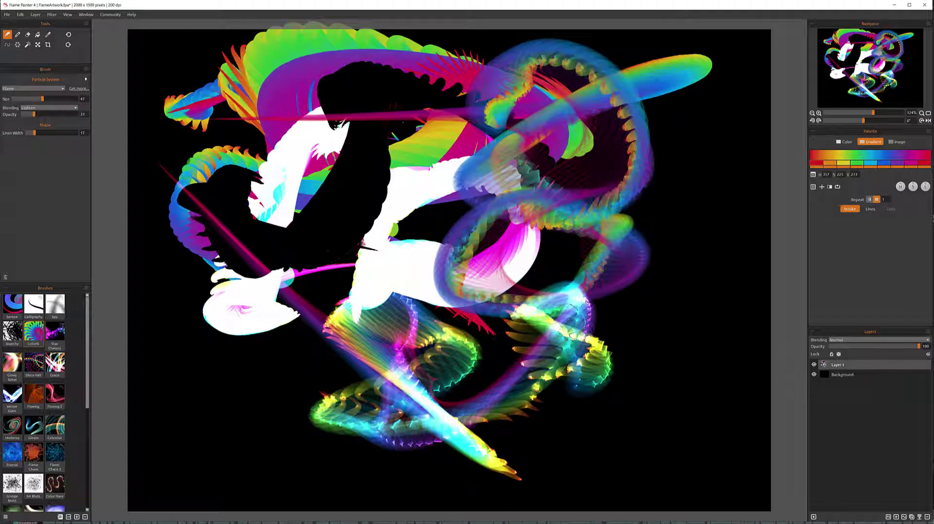
# Step: Set the blending to Darken and paint a translucent stroke across the middle of the artwork
pyautogui.click(29, 108)
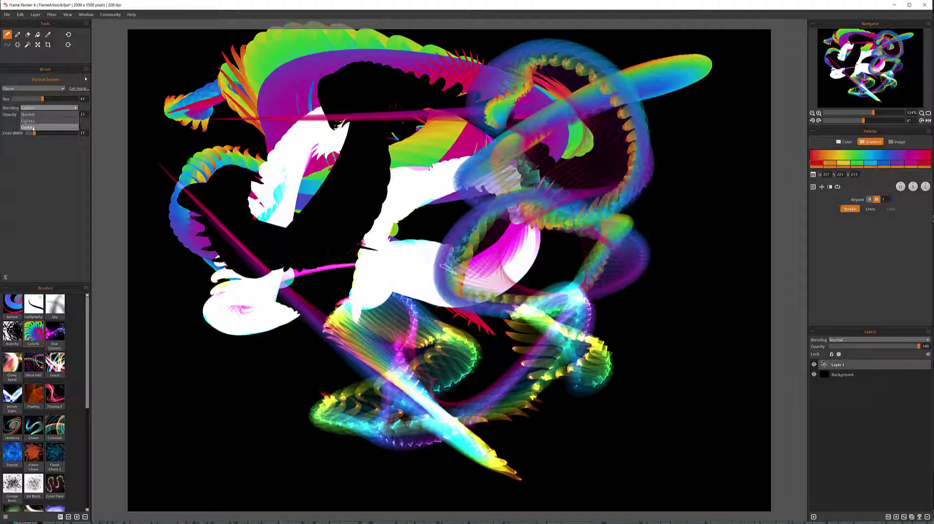
pyautogui.click(39, 125)
pyautogui.moveTo(523, 253)
pyautogui.mouseDown()
pyautogui.moveTo(637, 307)
pyautogui.moveTo(510, 229)
pyautogui.moveTo(474, 397)
pyautogui.moveTo(273, 374)
pyautogui.moveTo(204, 273)
pyautogui.mouseUp()
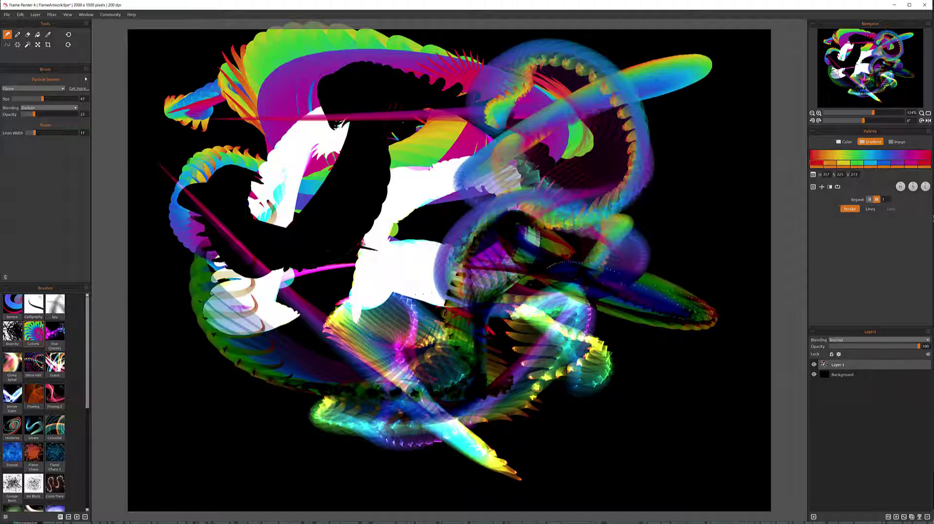
# Step: Set blending to Normal and Lines Width to 55, and paint broad soft strokes over the canvas centre
pyautogui.click(49, 108)
pyautogui.click(38, 114)
pyautogui.moveTo(129, 150)
pyautogui.mouseDown()
pyautogui.moveTo(340, 141)
pyautogui.moveTo(413, 233)
pyautogui.moveTo(350, 430)
pyautogui.moveTo(486, 428)
pyautogui.moveTo(560, 219)
pyautogui.moveTo(340, 145)
pyautogui.moveTo(355, 267)
pyautogui.mouseUp()
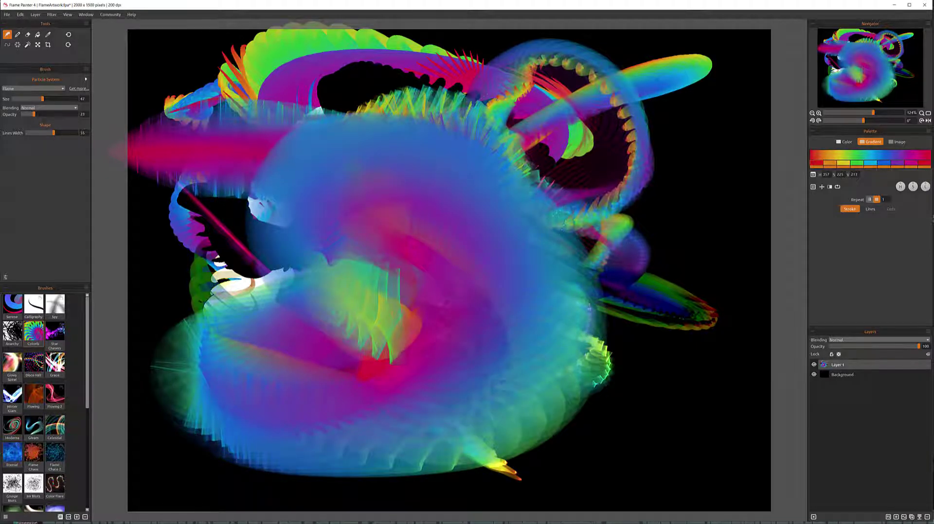
# Step: Choose the Ribbon particle system and paint flowing ribbon strokes in the upper-left part of the canvas
pyautogui.click(29, 88)
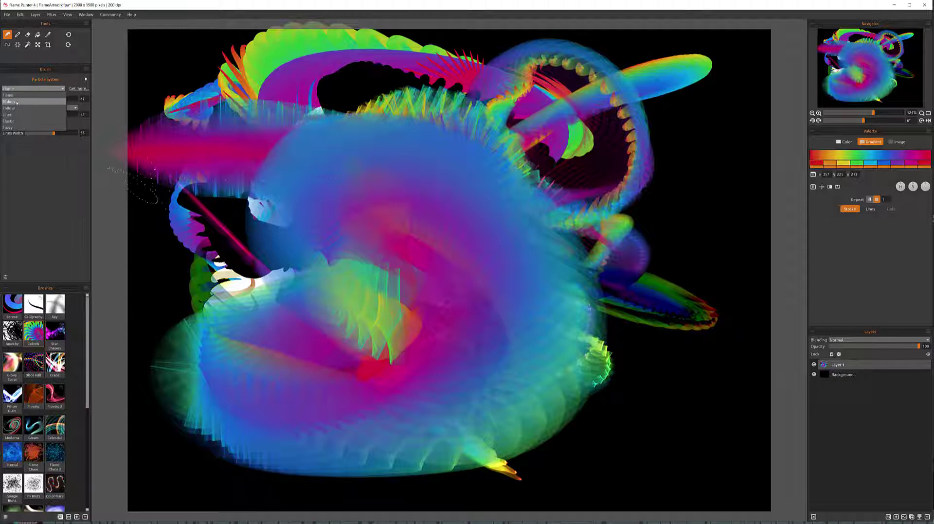
pyautogui.click(18, 100)
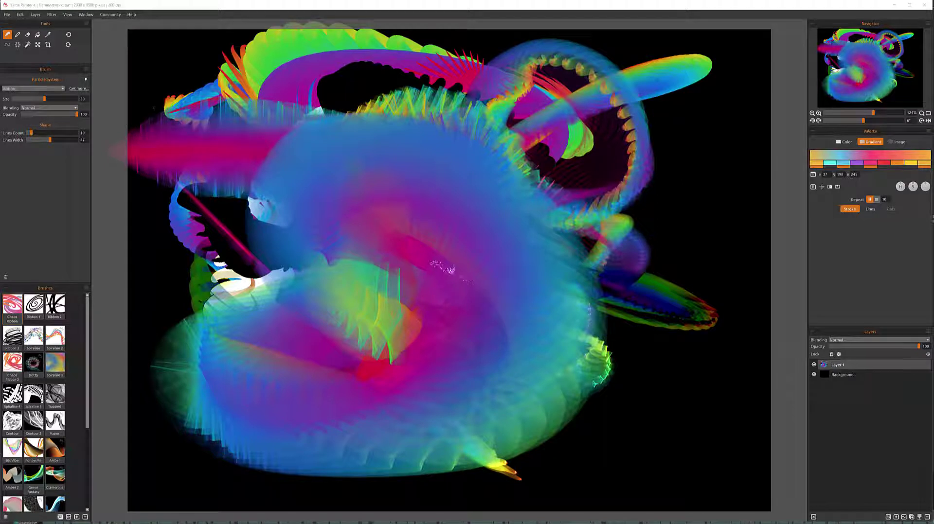
pyautogui.moveTo(135, 94); pyautogui.dragTo(313, 160)
pyautogui.moveTo(384, 141); pyautogui.dragTo(99, 152)
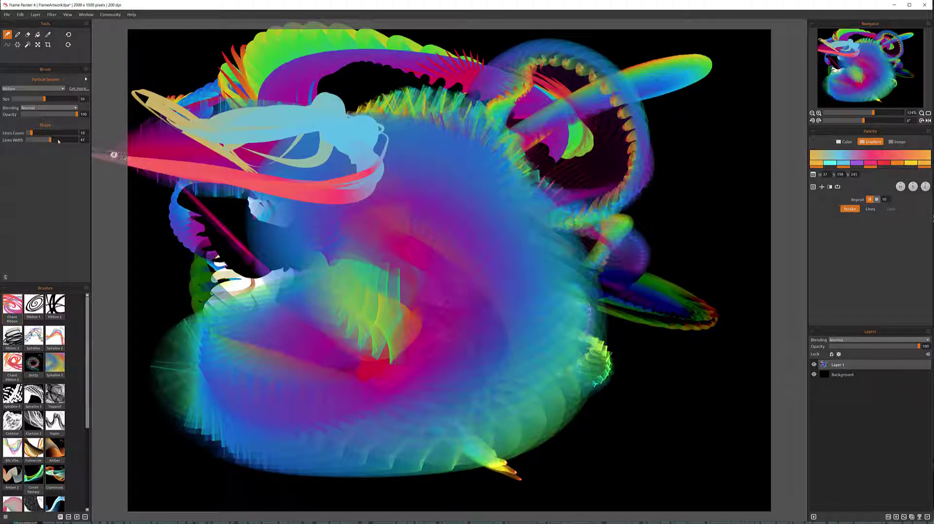
# Step: Switch the particle system back to Flame
pyautogui.click(54, 88)
pyautogui.click(34, 103)
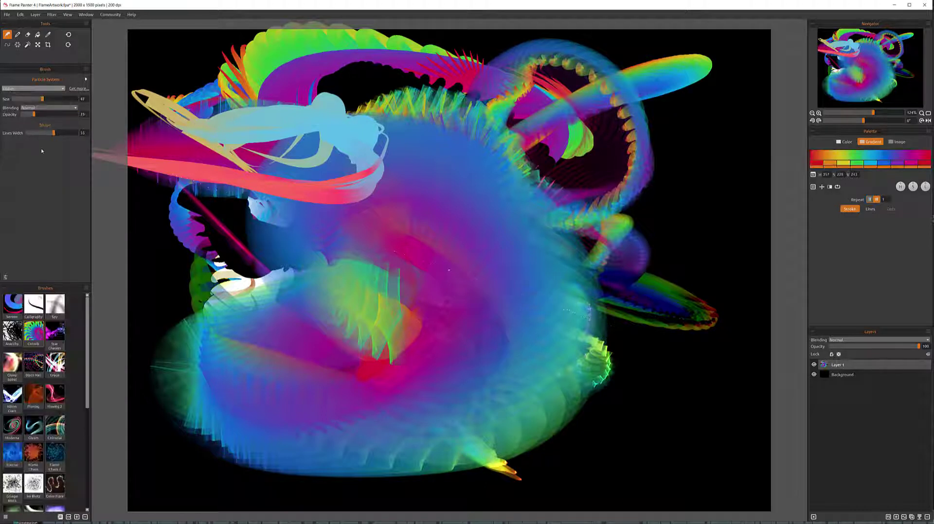
# Step: Choose the Follow particle system and paint a looping textured light-blue stroke across the upper-left and centre of the canvas
pyautogui.click(39, 91)
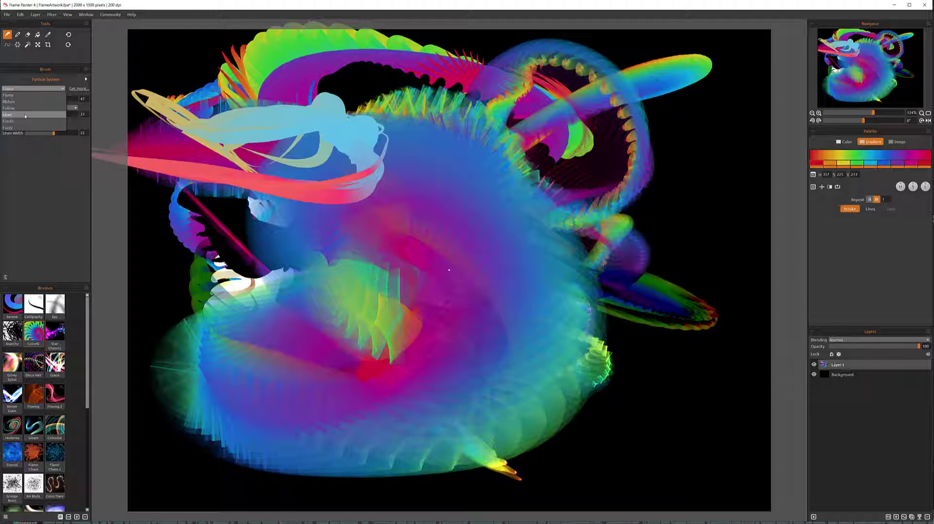
pyautogui.click(24, 114)
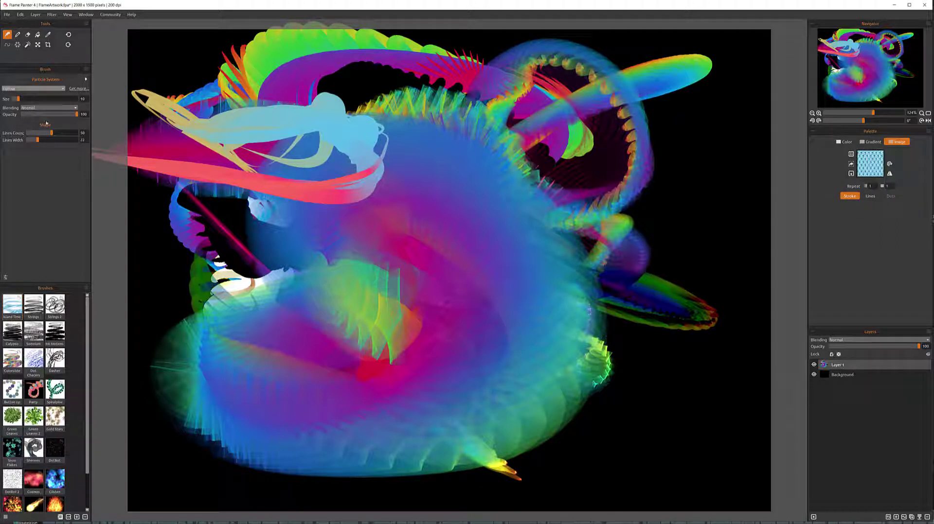
pyautogui.moveTo(173, 194)
pyautogui.mouseDown()
pyautogui.moveTo(291, 131)
pyautogui.moveTo(399, 189)
pyautogui.moveTo(229, 321)
pyautogui.moveTo(411, 314)
pyautogui.moveTo(403, 146)
pyautogui.moveTo(541, 207)
pyautogui.mouseUp()
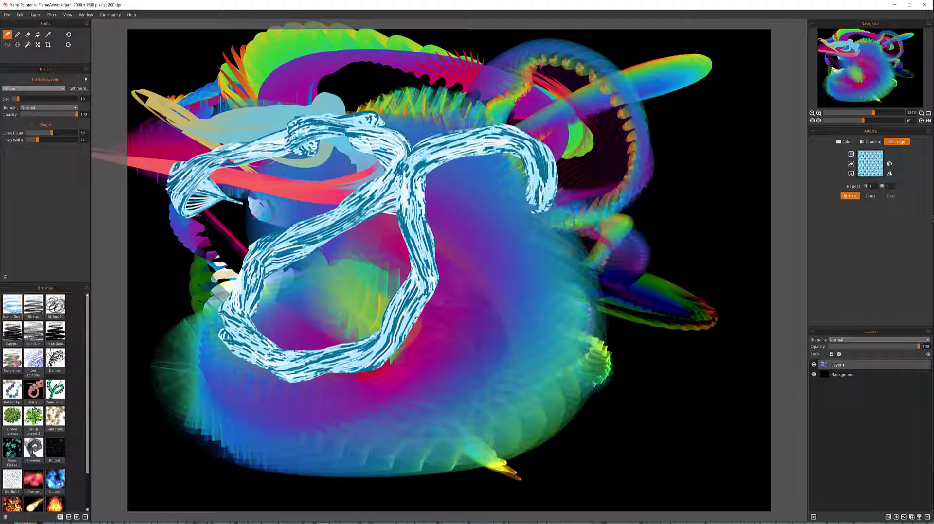
# Step: Choose the Liner particle system and paint several sweeping multicoloured line strokes across the middle and upper-left of the artwork
pyautogui.click(44, 89)
pyautogui.click(15, 115)
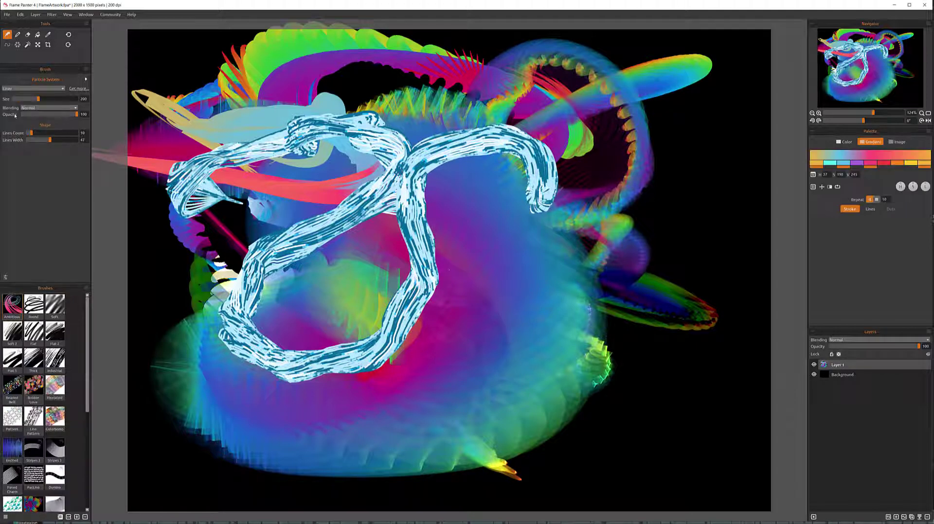
pyautogui.moveTo(353, 170)
pyautogui.mouseDown()
pyautogui.moveTo(474, 117)
pyautogui.moveTo(448, 258)
pyautogui.moveTo(360, 389)
pyautogui.moveTo(418, 335)
pyautogui.mouseUp()
pyautogui.moveTo(311, 267)
pyautogui.mouseDown()
pyautogui.moveTo(462, 218)
pyautogui.moveTo(476, 229)
pyautogui.moveTo(457, 175)
pyautogui.moveTo(438, 253)
pyautogui.moveTo(360, 253)
pyautogui.moveTo(370, 292)
pyautogui.moveTo(501, 228)
pyautogui.moveTo(399, 282)
pyautogui.mouseUp()
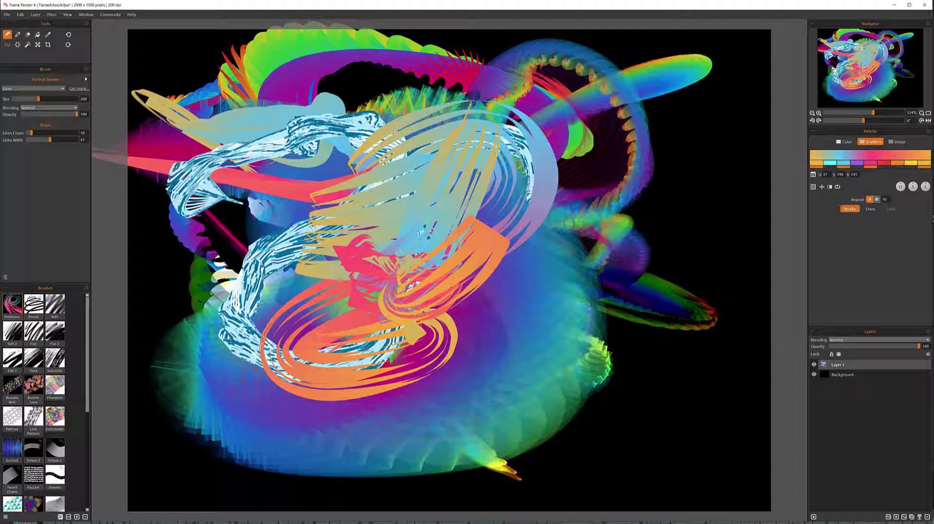
pyautogui.moveTo(438, 311); pyautogui.dragTo(550, 287)
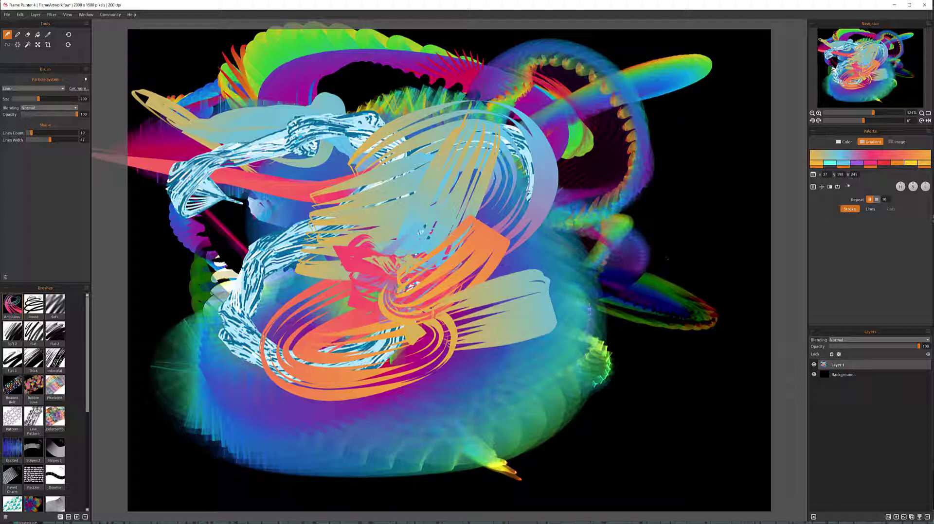
pyautogui.moveTo(365, 199)
pyautogui.mouseDown()
pyautogui.moveTo(341, 129)
pyautogui.moveTo(223, 146)
pyautogui.mouseUp()
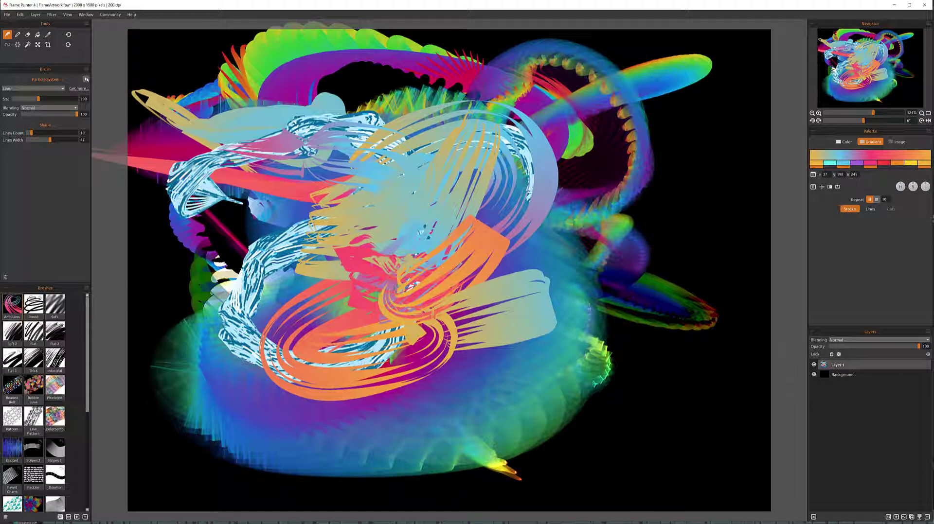
# Step: Choose the Elastic particle system and paint a glowing blue looping stroke, plus a large grey mesh-like stroke using a fine-line brush preset
pyautogui.click(33, 88)
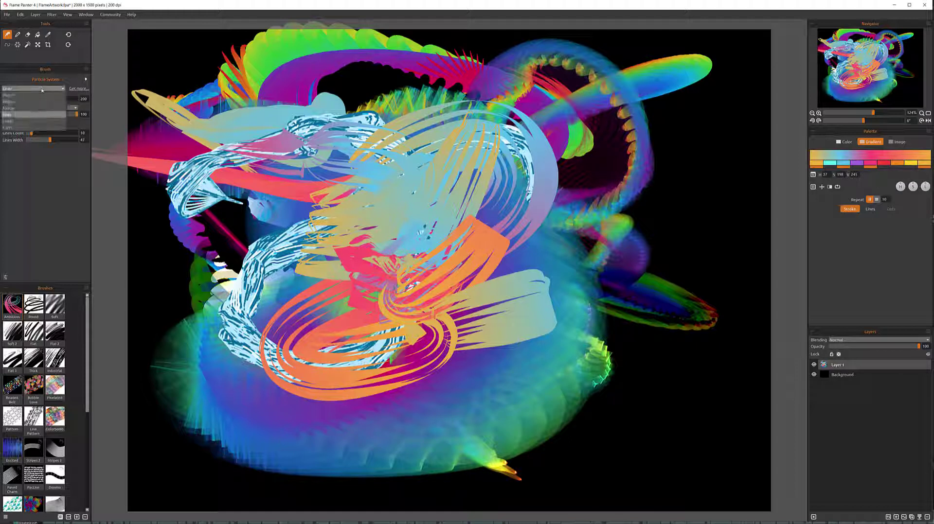
pyautogui.click(21, 121)
pyautogui.moveTo(219, 204)
pyautogui.mouseDown()
pyautogui.moveTo(302, 107)
pyautogui.moveTo(214, 282)
pyautogui.moveTo(487, 221)
pyautogui.moveTo(525, 384)
pyautogui.moveTo(423, 438)
pyautogui.moveTo(506, 404)
pyautogui.mouseUp()
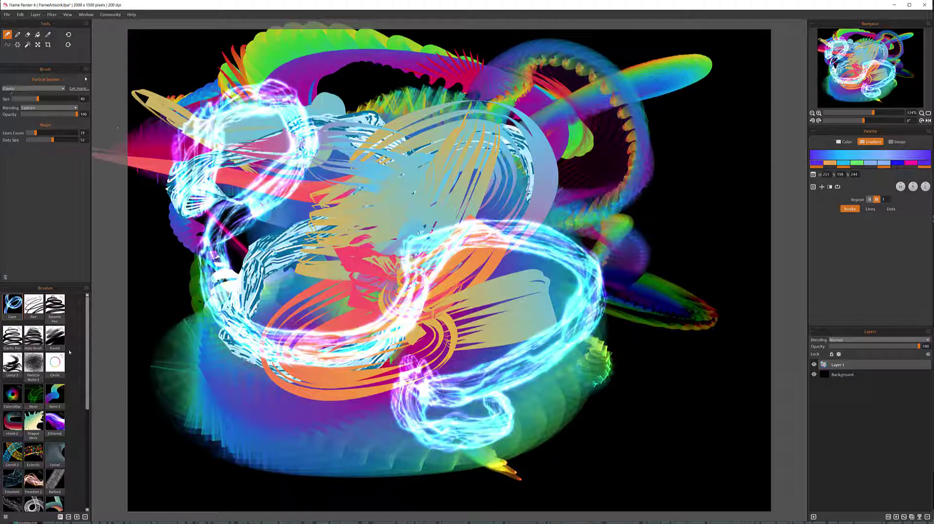
pyautogui.click(54, 453)
pyautogui.moveTo(195, 418)
pyautogui.mouseDown()
pyautogui.moveTo(272, 233)
pyautogui.moveTo(467, 205)
pyautogui.moveTo(384, 389)
pyautogui.mouseUp()
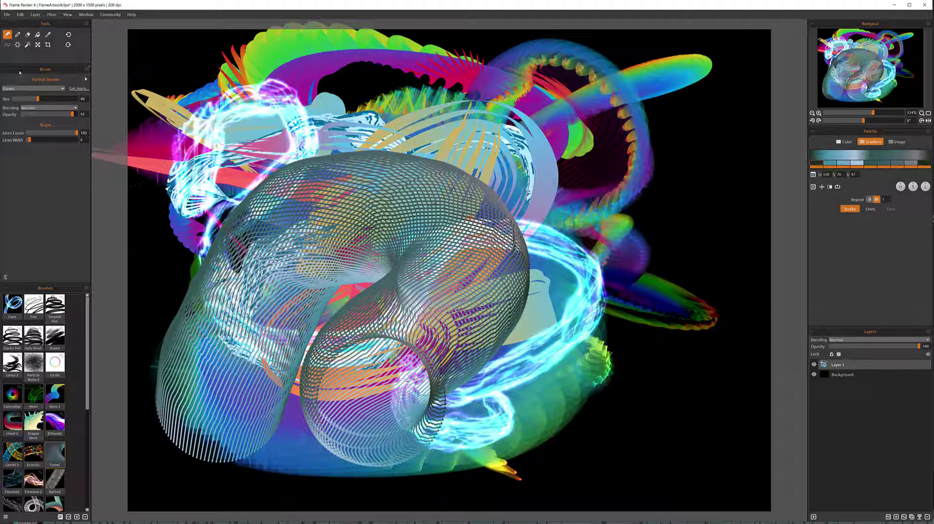
# Step: Choose the Fuzzy particle system with a red, fractal-looking brush preset and paint glowing filaments over the whole canvas
pyautogui.click(61, 90)
pyautogui.click(29, 125)
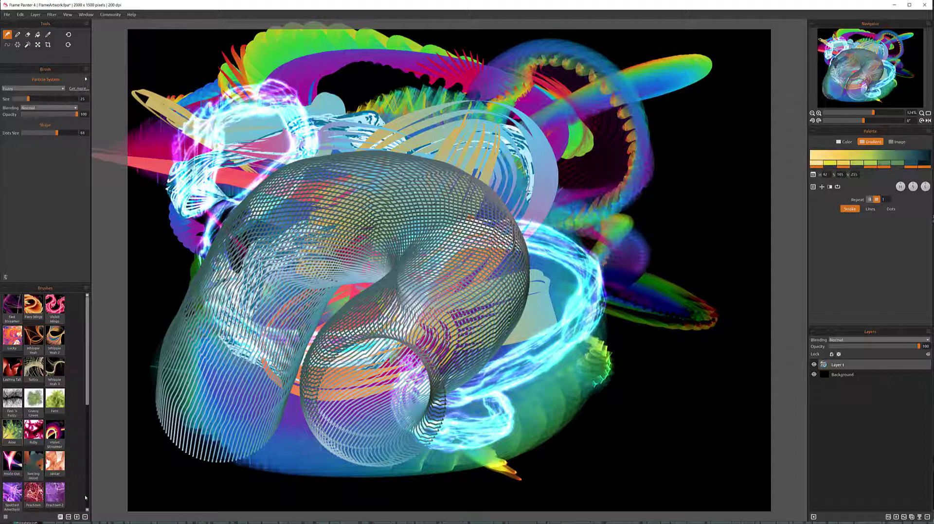
pyautogui.click(33, 502)
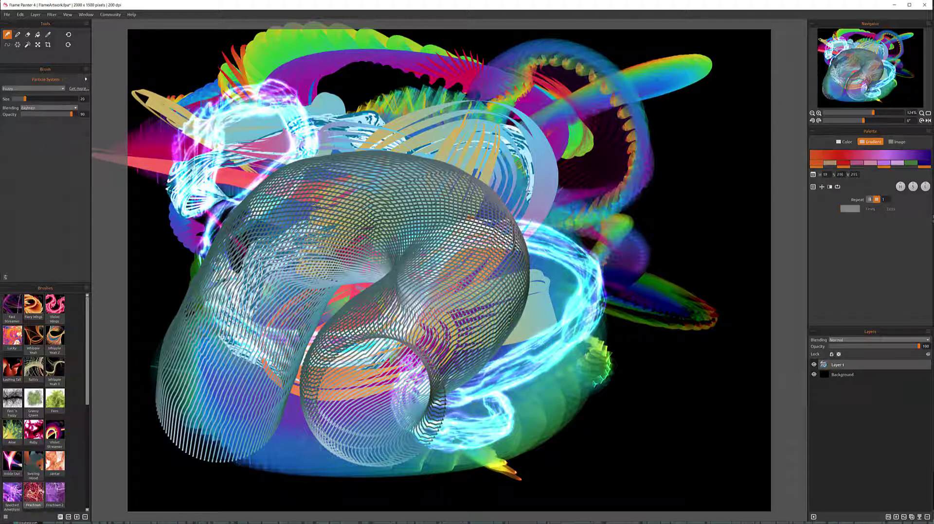
pyautogui.moveTo(136, 438)
pyautogui.mouseDown()
pyautogui.moveTo(195, 379)
pyautogui.moveTo(272, 253)
pyautogui.moveTo(520, 470)
pyautogui.moveTo(608, 195)
pyautogui.moveTo(341, 146)
pyautogui.moveTo(511, 97)
pyautogui.moveTo(107, 433)
pyautogui.mouseUp()
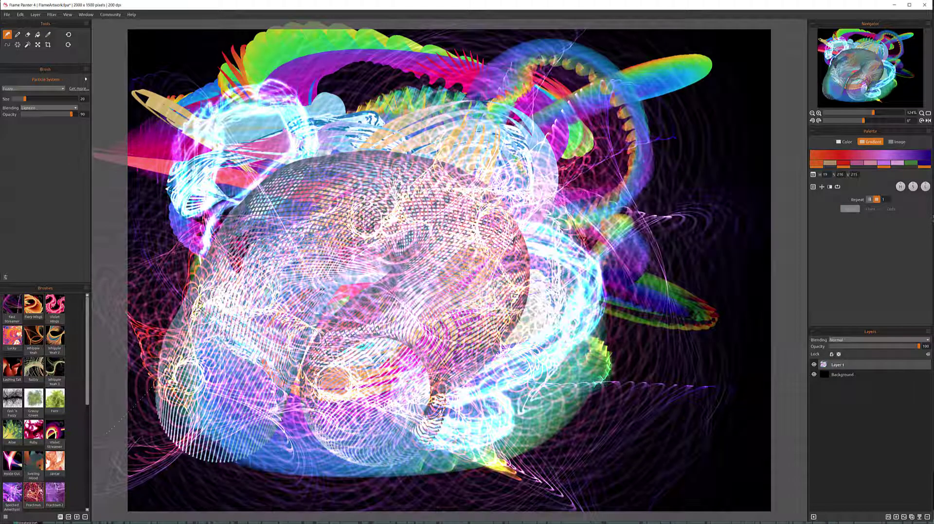
# Step: Return the brush to the Flame particle system
pyautogui.click(37, 89)
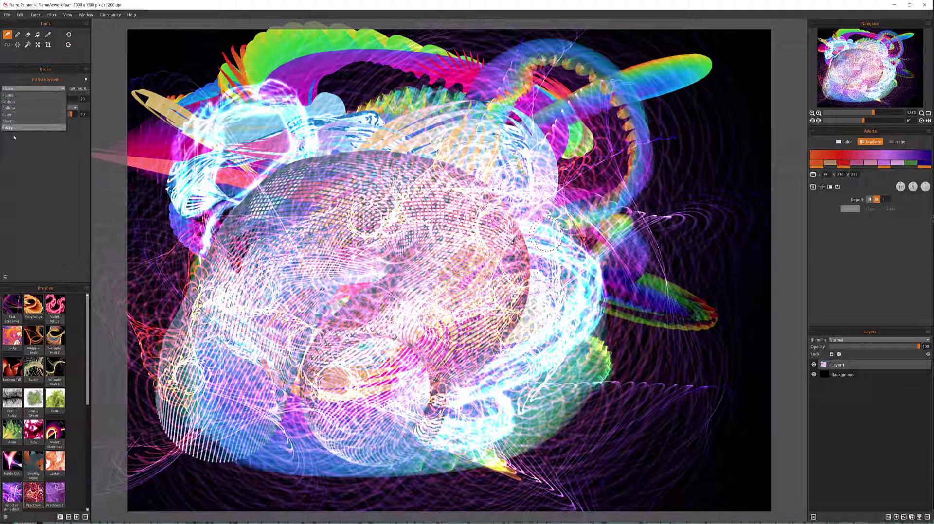
pyautogui.click(19, 95)
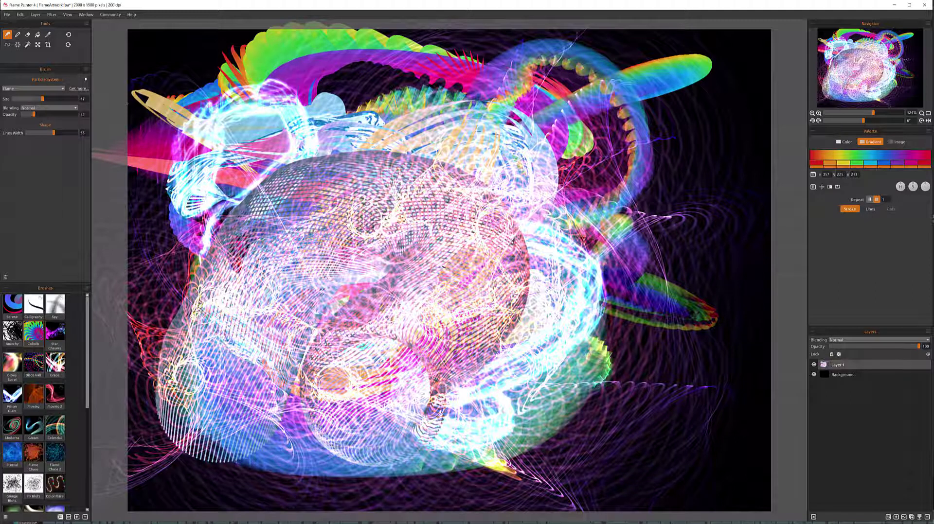